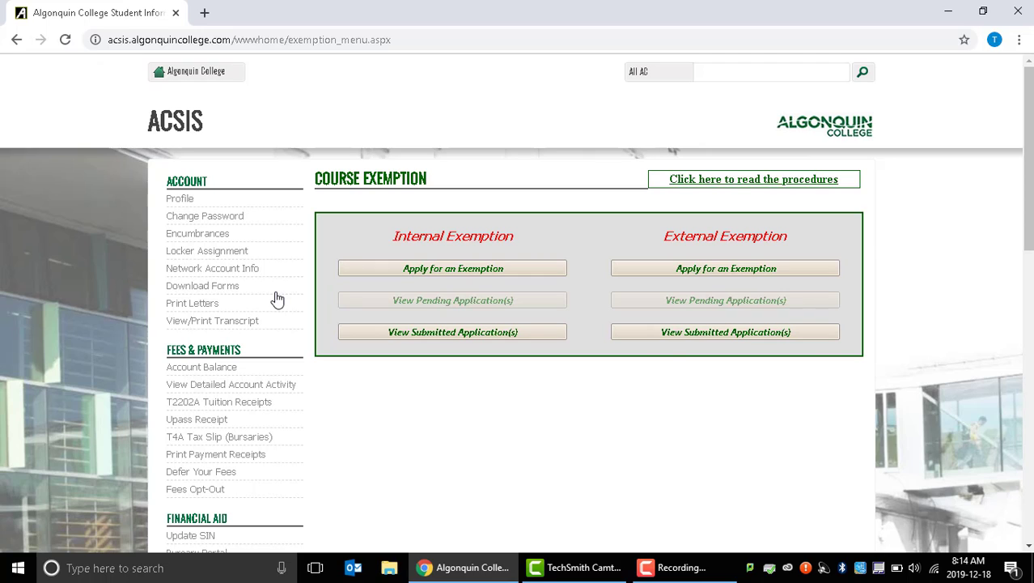
Start an external exemption application and choose PSY0029, Developmental Psychology I, as the core course to be exempted.
left_click(647, 275)
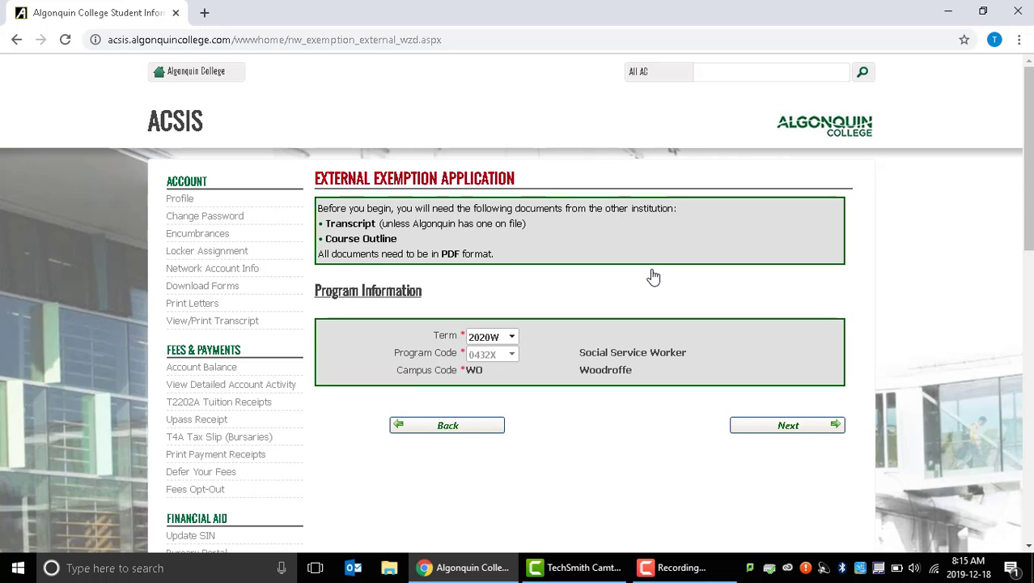
left_click(819, 424)
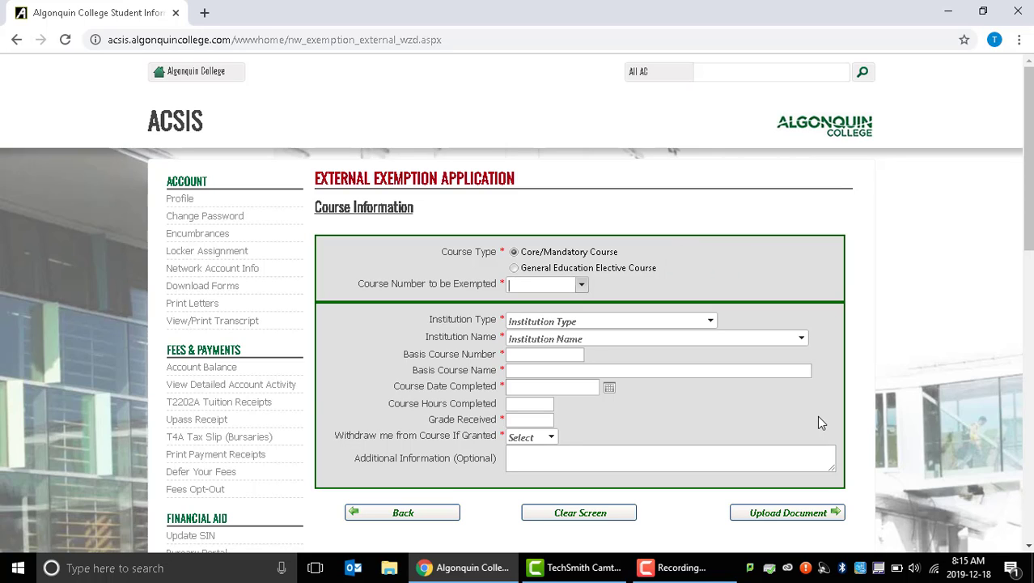
left_click(583, 284)
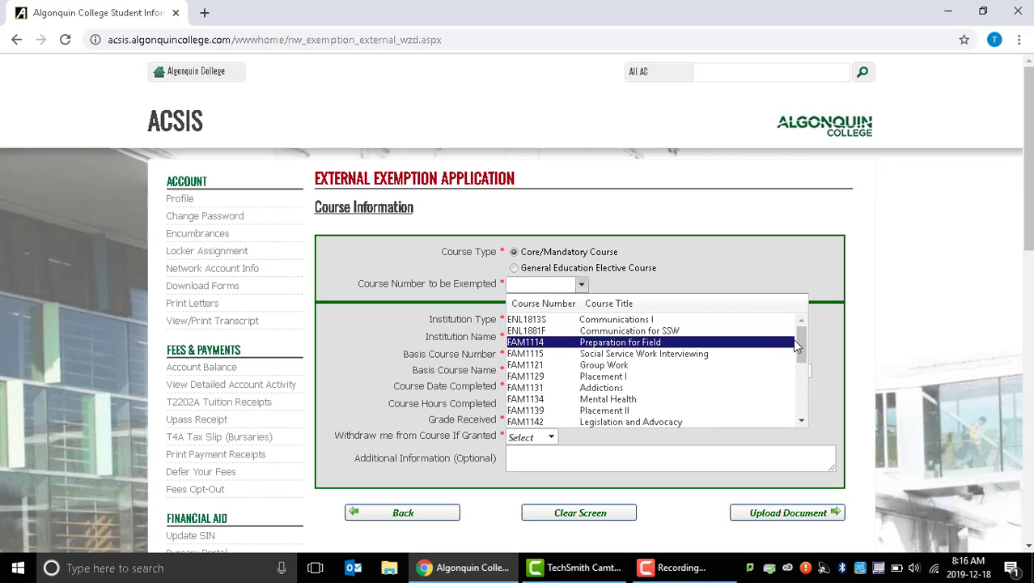
left_click_drag(801, 344, 805, 408)
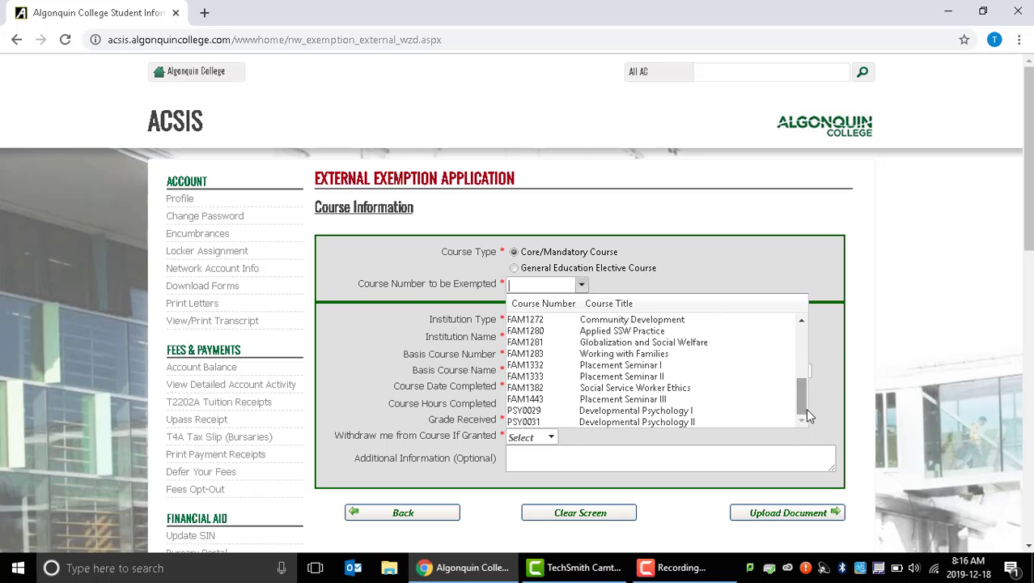
left_click(757, 412)
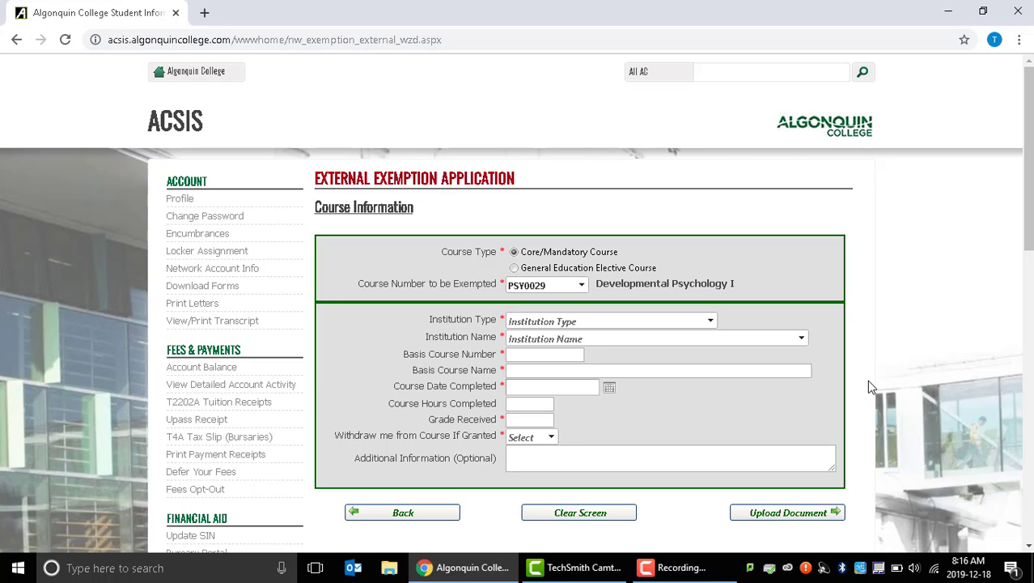
Set the institution type to Ontario Publicly-Funded Universities and the institution name to Carleton University.
left_click(709, 322)
left_click(615, 362)
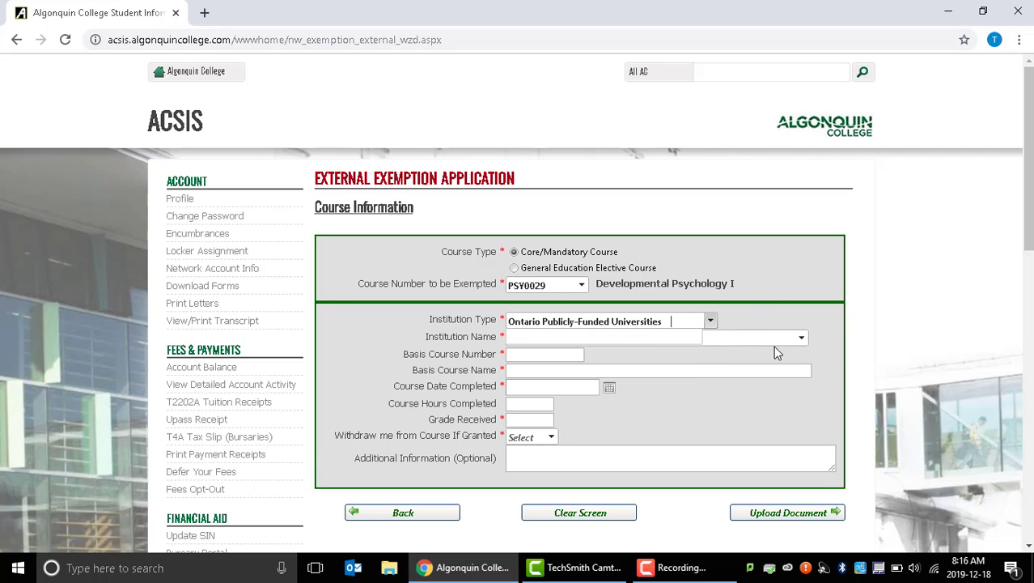
left_click(802, 338)
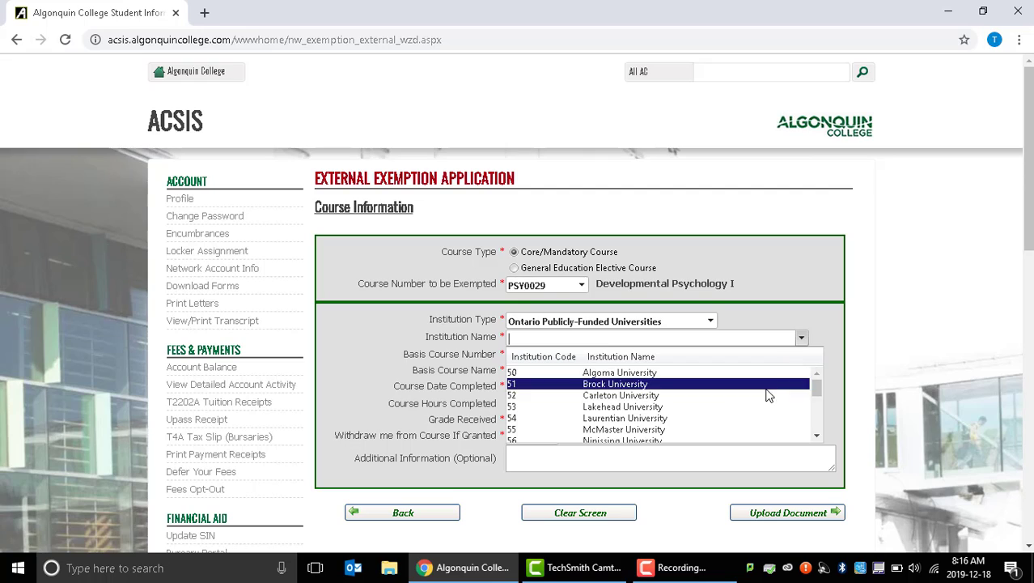
left_click(768, 395)
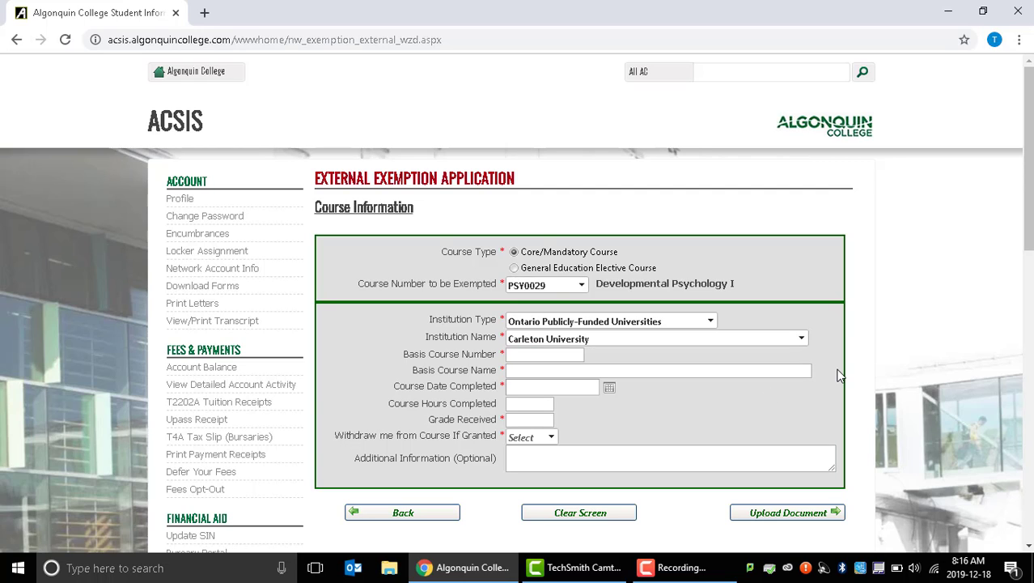
Enter PSYC1001A as the basis course number and INTRODUCTION TO PSYCHOLOGY as the basis course name.
left_click(512, 355)
type("PSYC1")
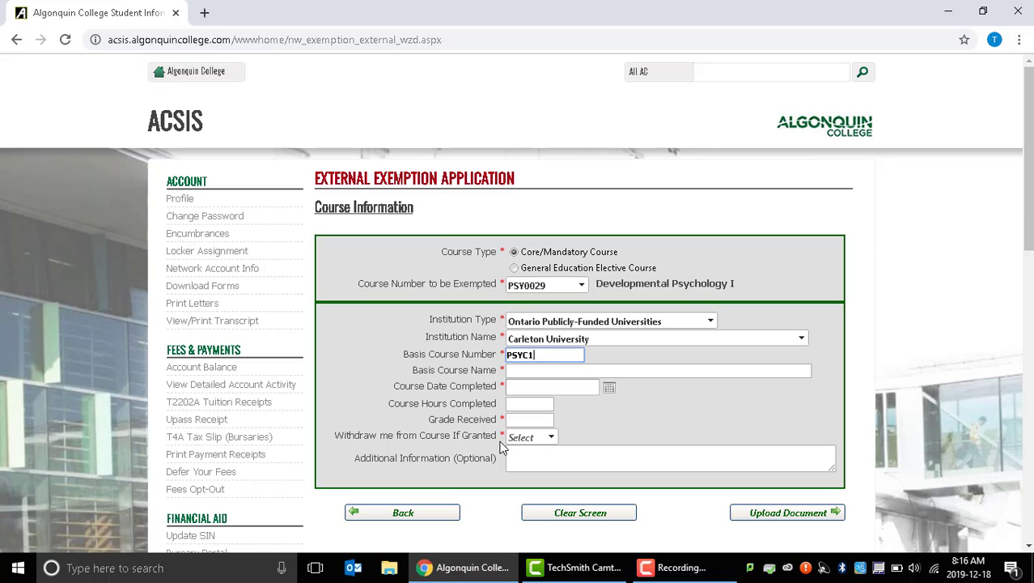
type("001A")
left_click(583, 371)
type("INTRODUCTI")
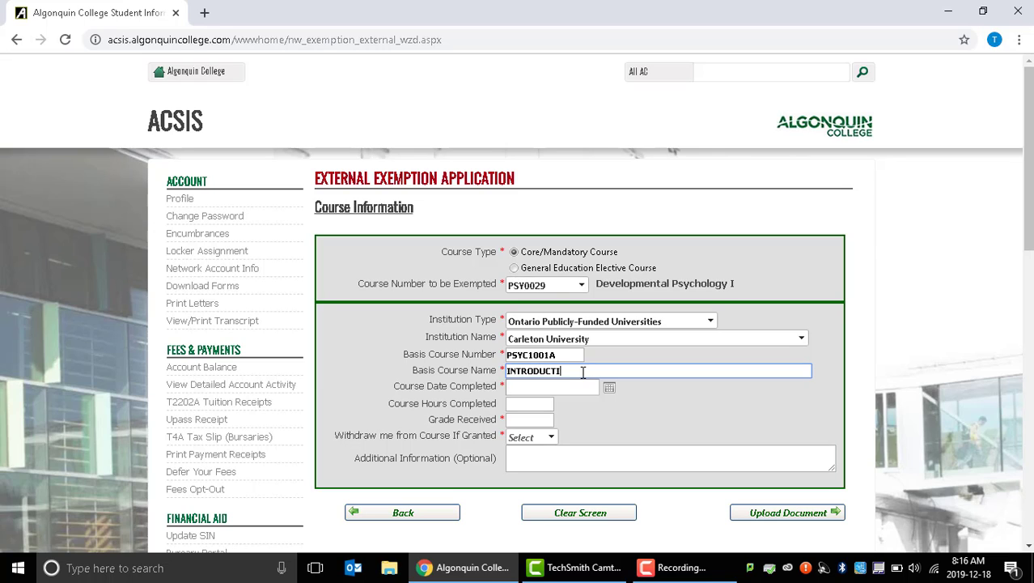
type("ON TO PSYCHOLOGY")
Set the course completion date to 30-Apr-2019 using the calendar.
left_click(609, 388)
left_click(535, 407)
left_click(535, 407)
left_click(535, 407)
left_click(535, 408)
left_click(535, 408)
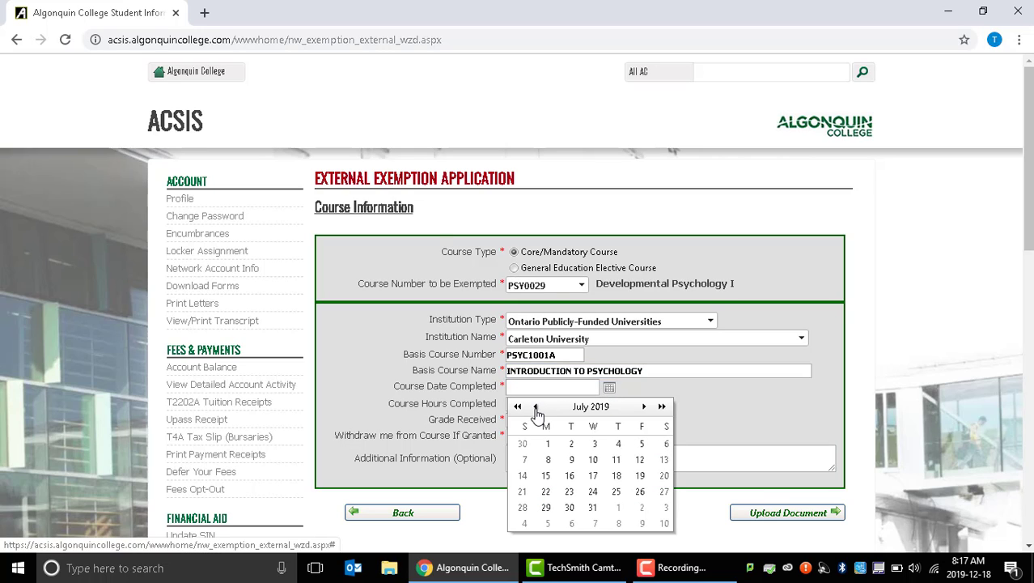
left_click(535, 407)
left_click(535, 407)
left_click(535, 407)
left_click(570, 506)
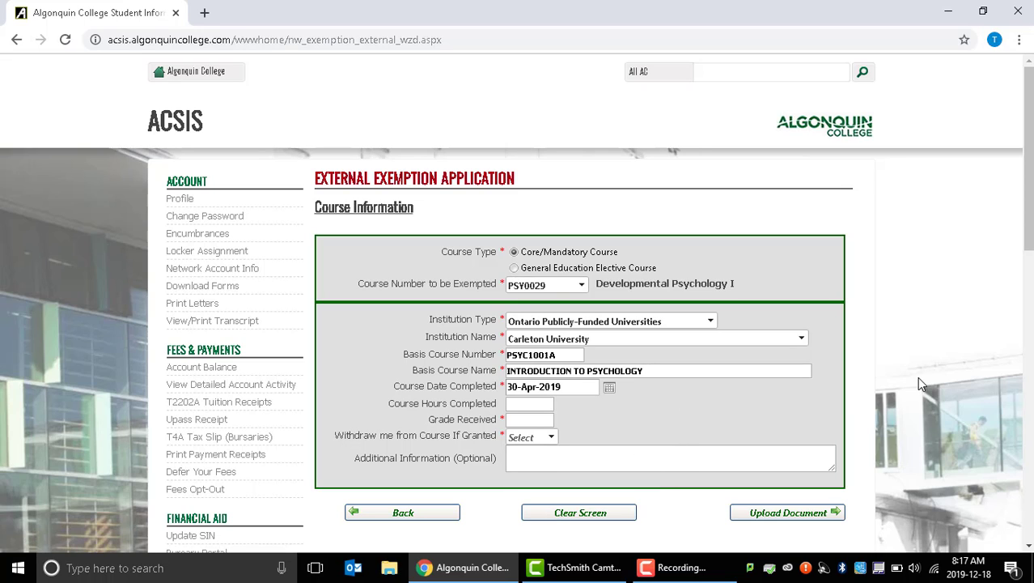
Enter 36 completed course hours and grade B-, and choose Yes for withdrawal from the course if granted.
left_click(540, 405)
type("36")
left_click(526, 421)
type("B-")
left_click(550, 437)
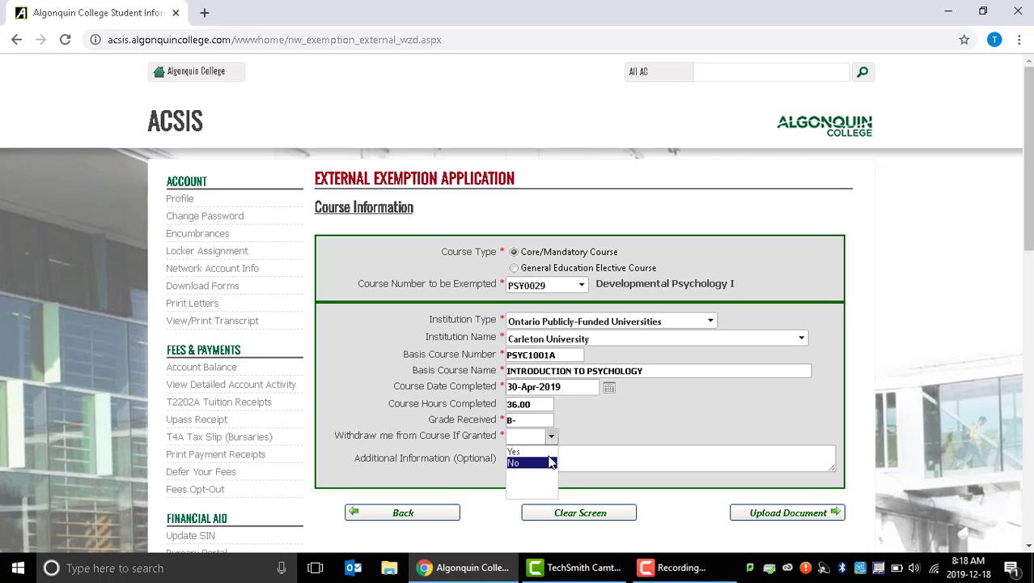
left_click(518, 451)
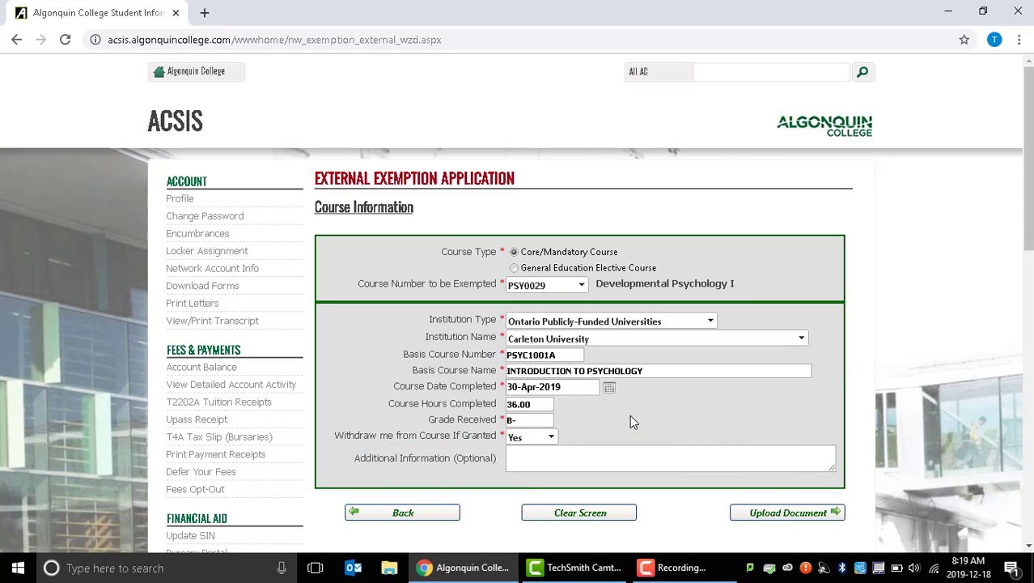
Continue to the support documents, attach the PSYC-1001A course outline PDF from the Desktop, and mark the transcript as already on file.
left_click(777, 513)
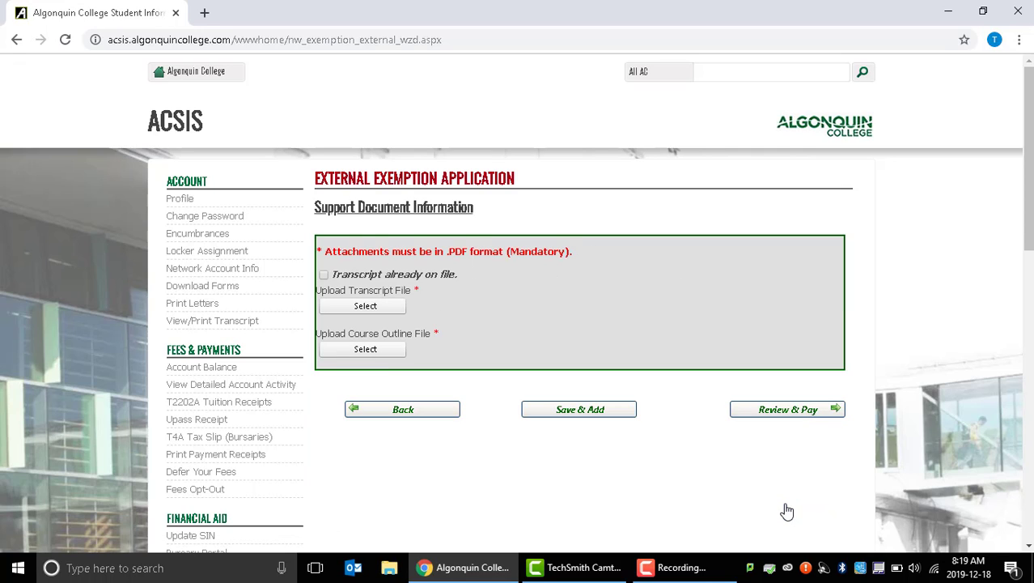
left_click(382, 354)
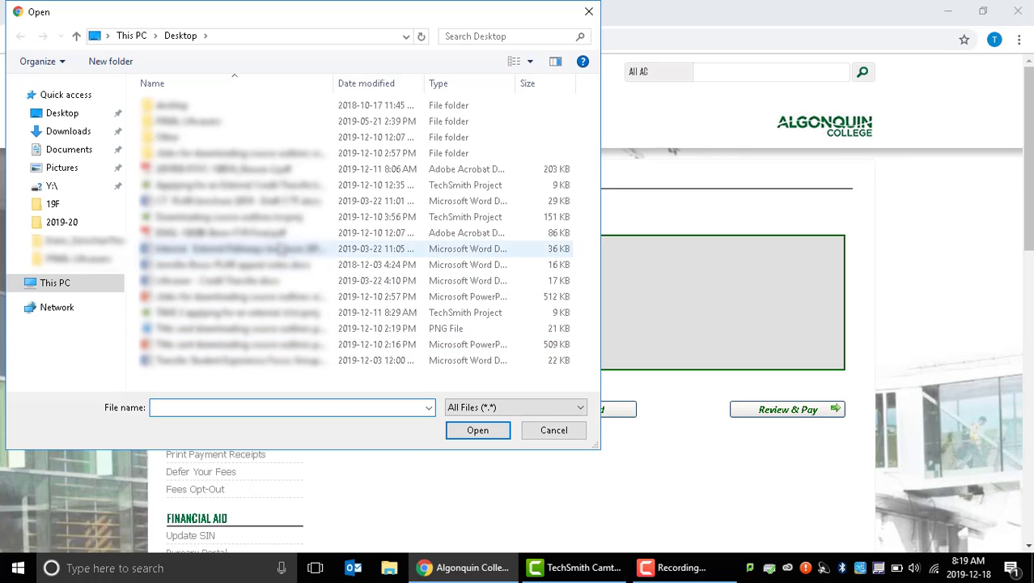
double_click(284, 170)
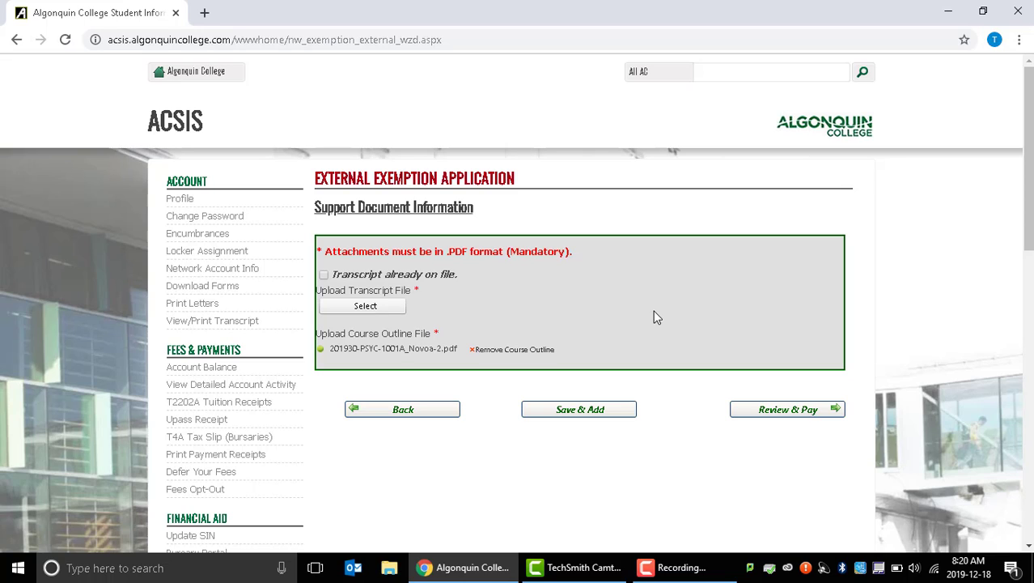
left_click(324, 276)
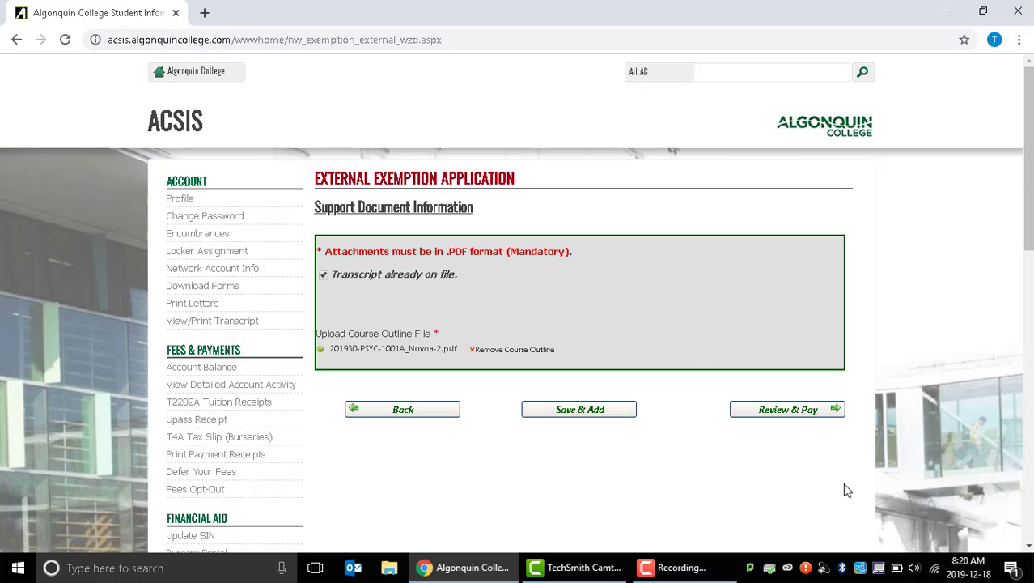
Submit the application for review and payment, and proceed from the exemption checkout to the credit card payment page.
left_click(804, 419)
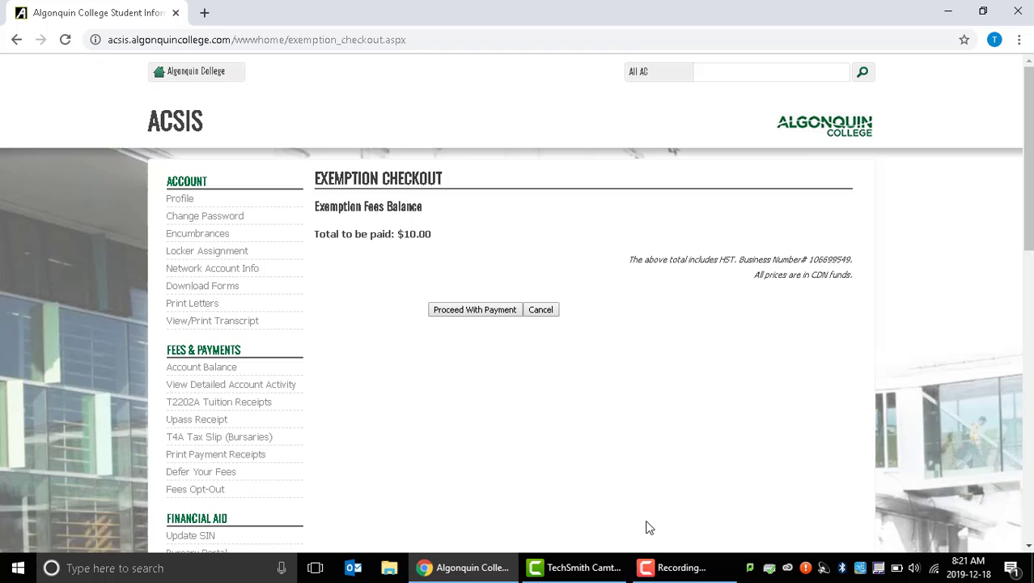
left_click(446, 317)
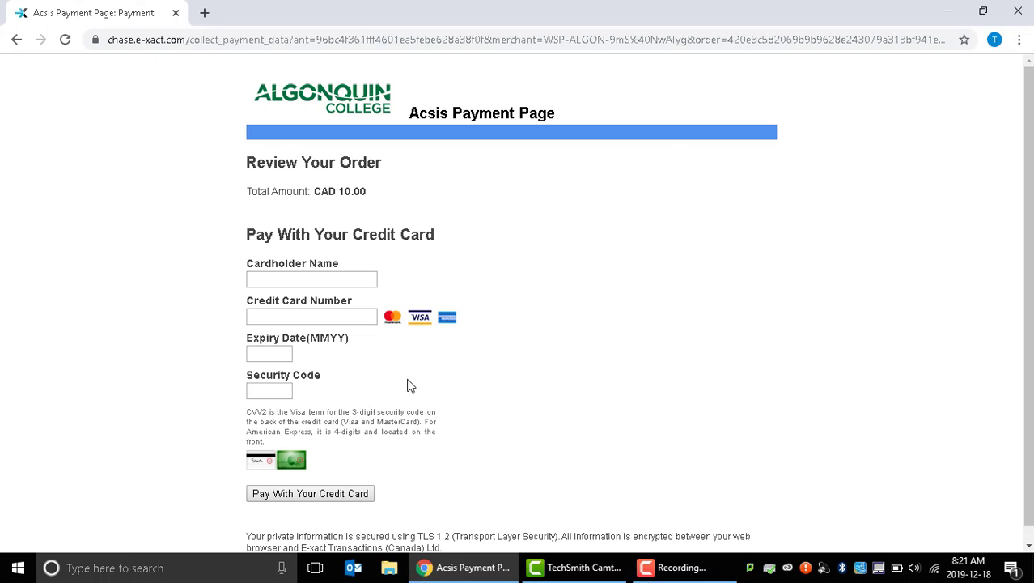